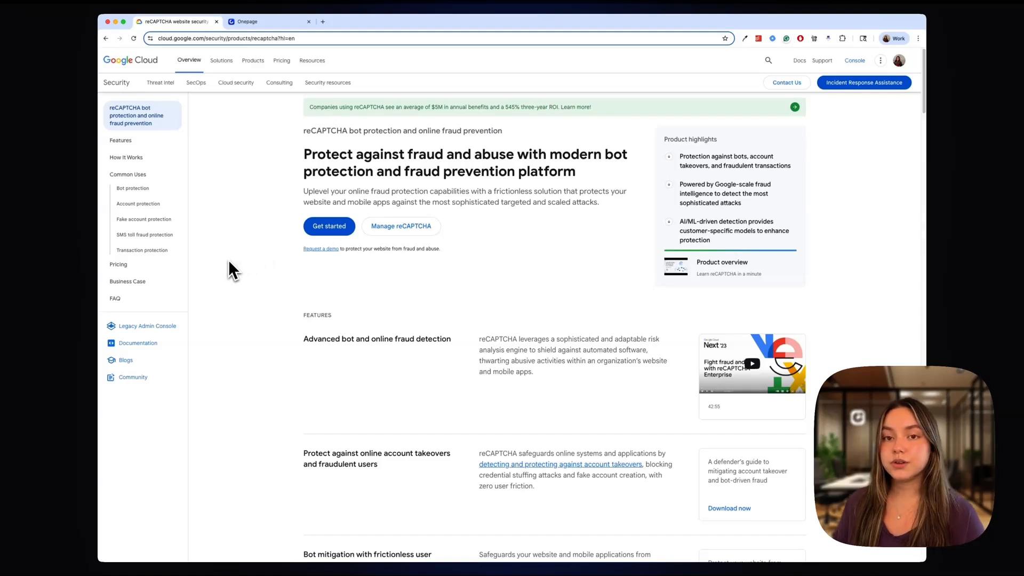
Start registering a new reCAPTCHA site labelled BestFit with the Challenge (v2) "I'm not a robot" Checkbox type
{"action": "left_click", "coordinate": [325, 229]}
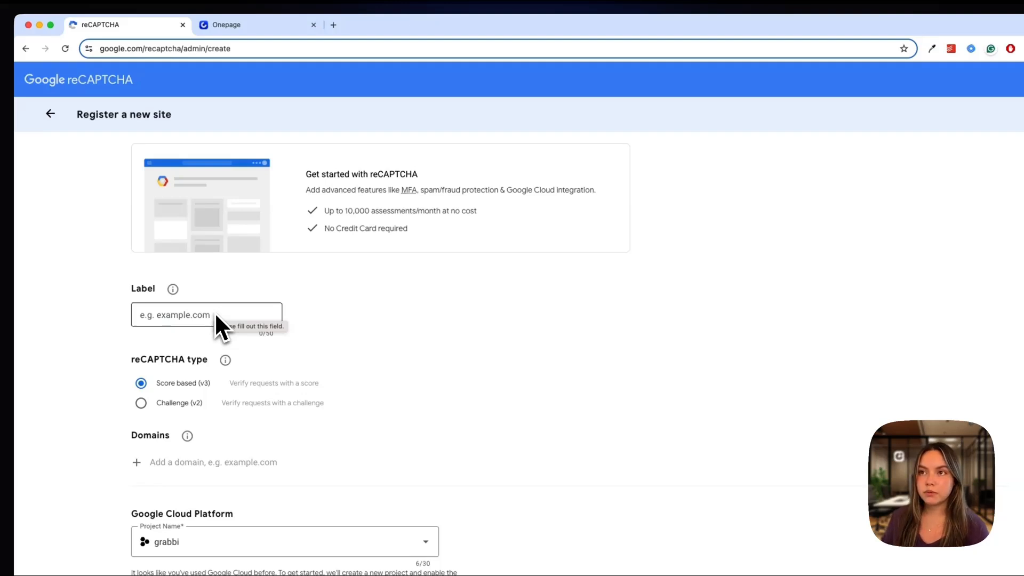
{"action": "left_click", "coordinate": [206, 314]}
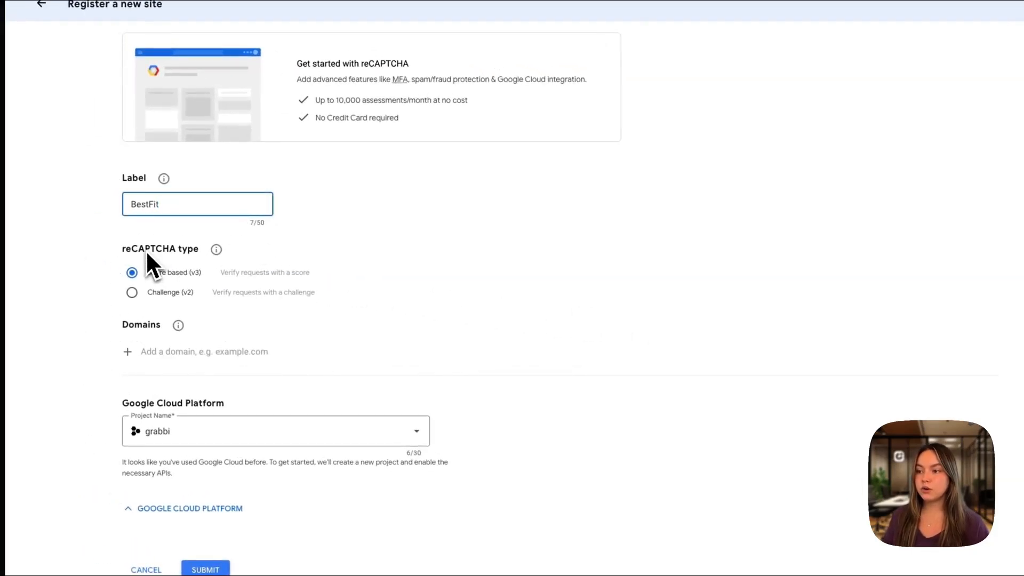
{"action": "left_click", "coordinate": [133, 293]}
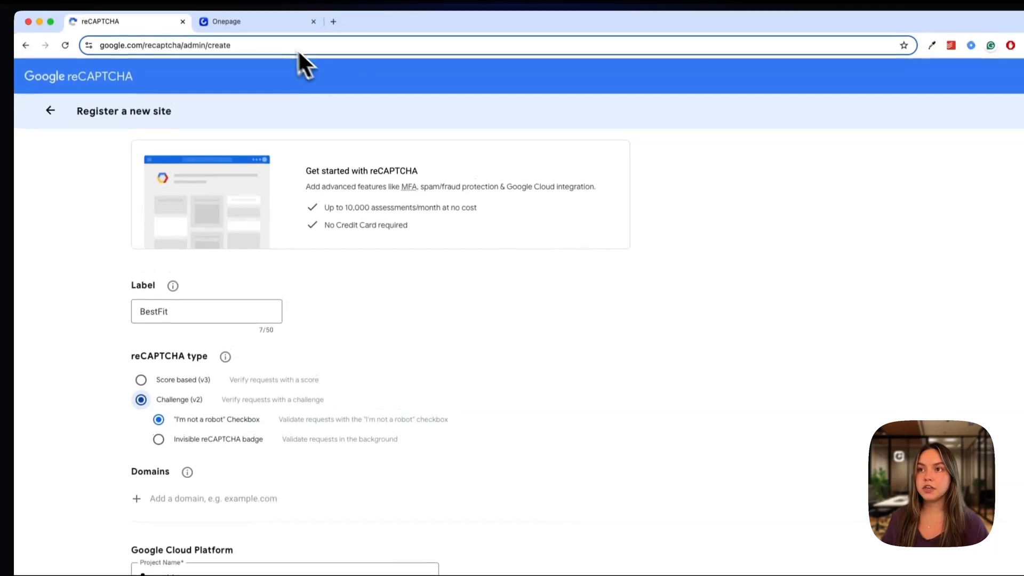
Add the Onepage project's domain one-page-training.com to the reCAPTCHA registration and submit it
{"action": "left_click", "coordinate": [278, 32]}
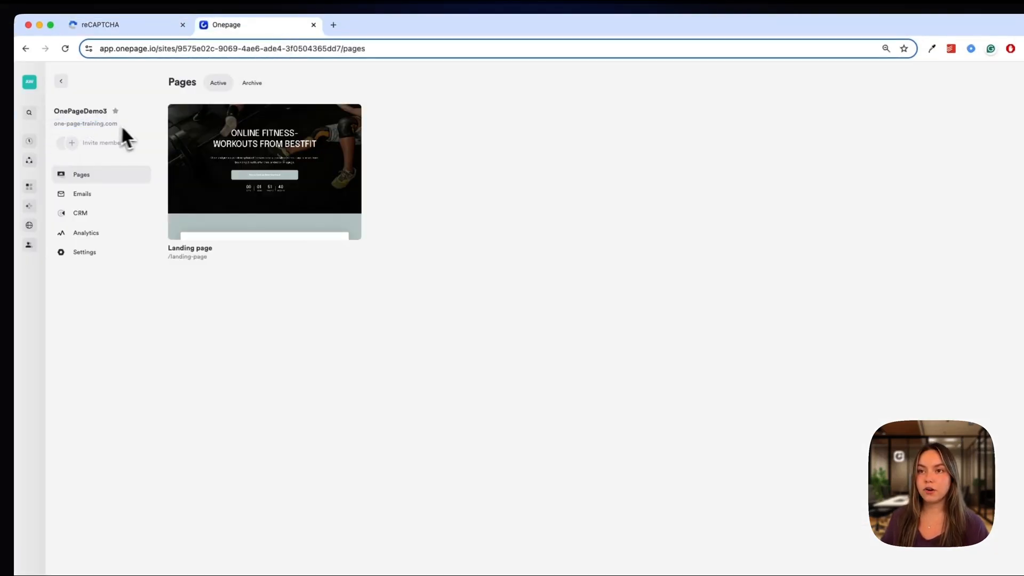
{"action": "left_click", "coordinate": [140, 31]}
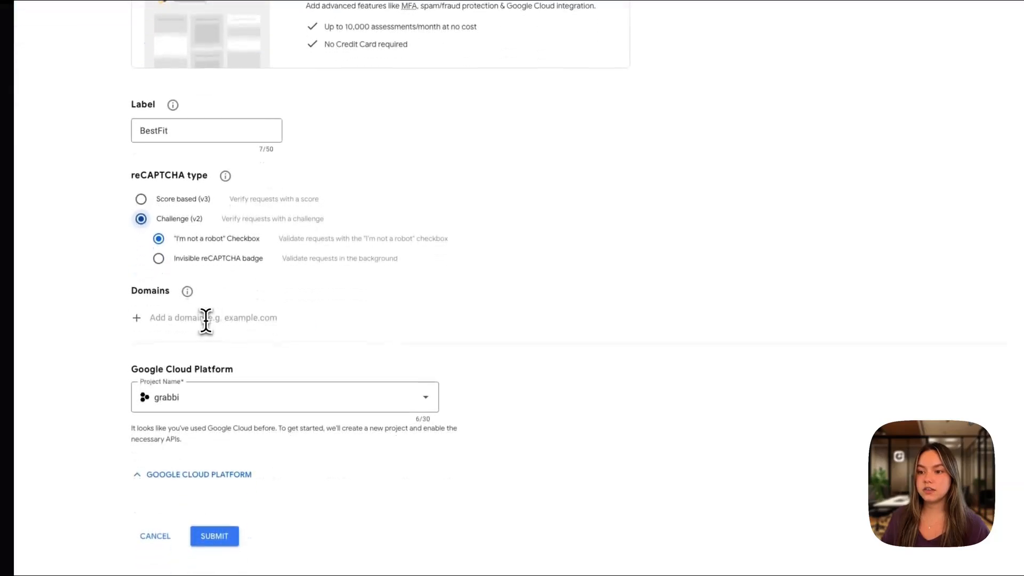
{"action": "left_click", "coordinate": [205, 320]}
{"action": "type", "text": "one-page-training.com"}
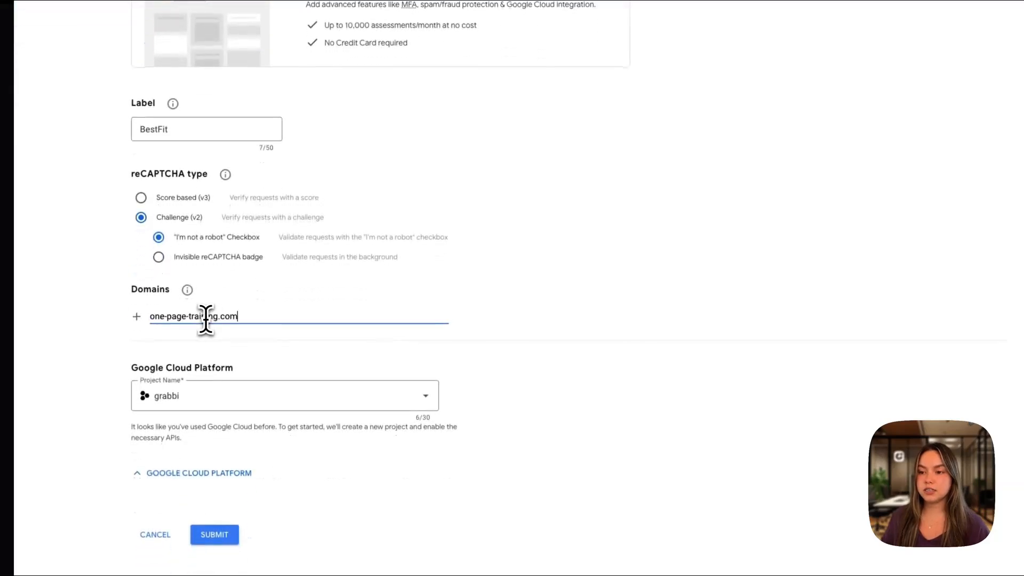
{"action": "left_click", "coordinate": [227, 533]}
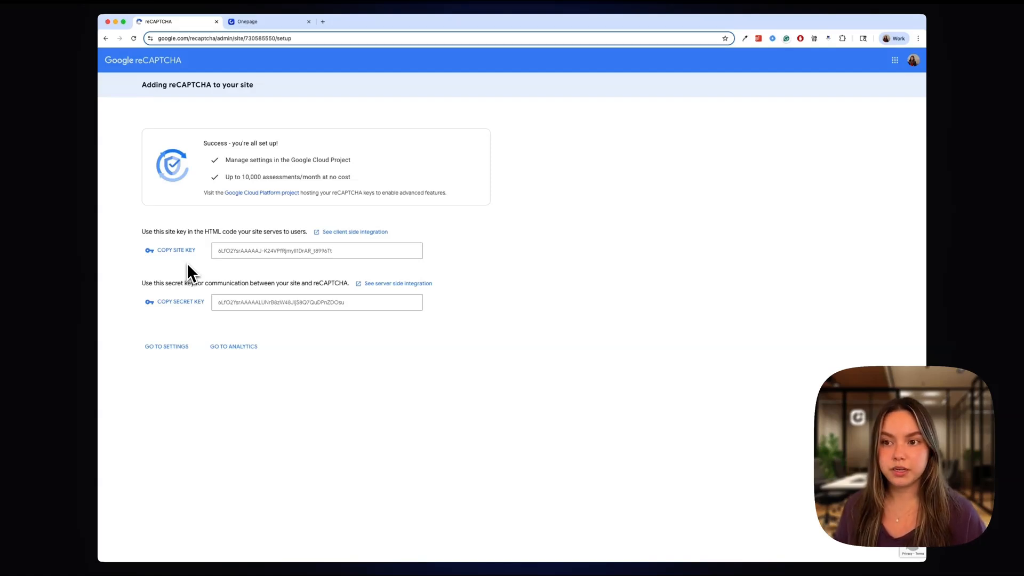
Switch to Onepage and enable the Google ReCaptcha integration in the project's settings
{"action": "left_click", "coordinate": [266, 22]}
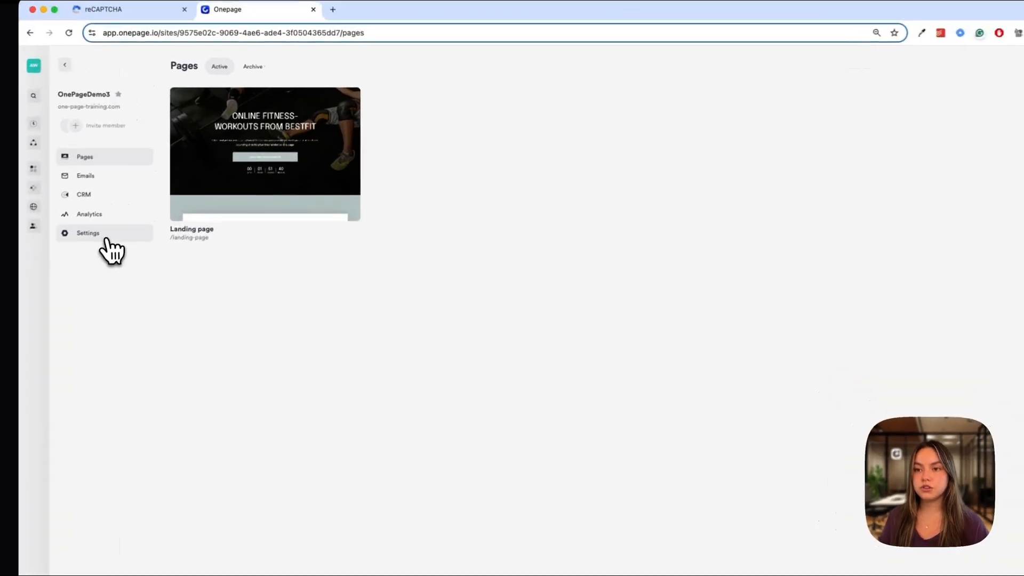
{"action": "left_click", "coordinate": [101, 240]}
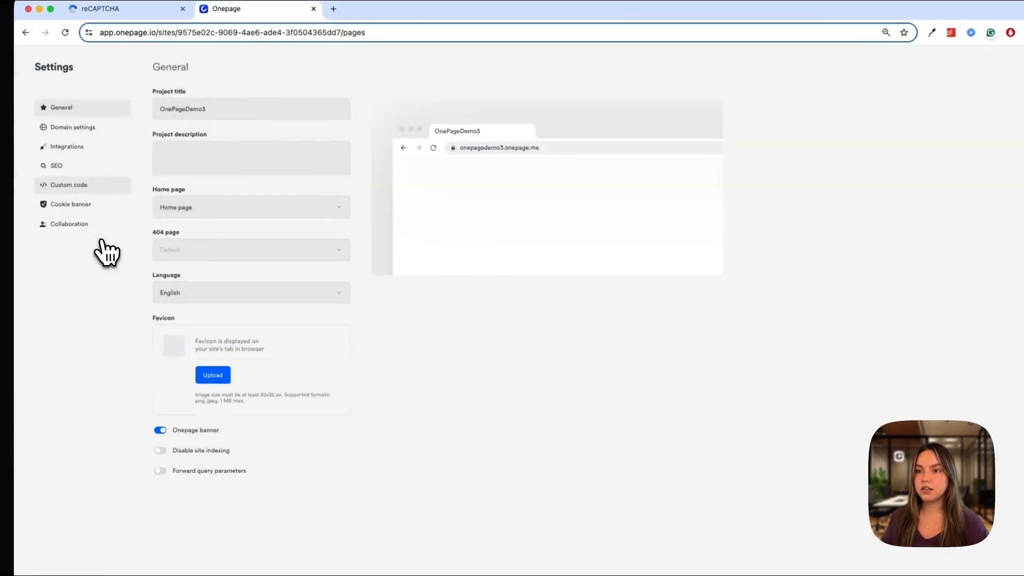
{"action": "left_click", "coordinate": [89, 153]}
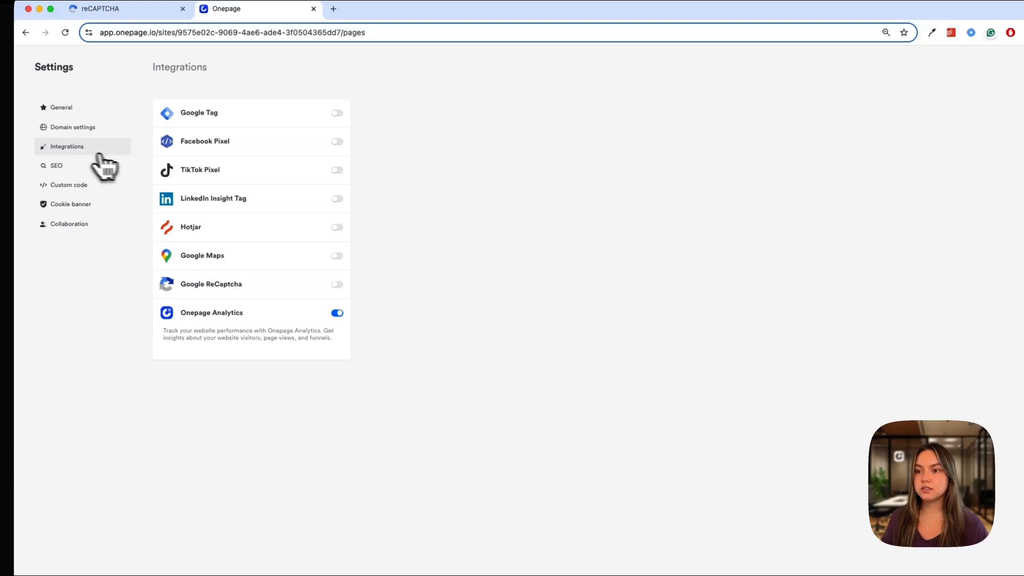
{"action": "left_click", "coordinate": [337, 284]}
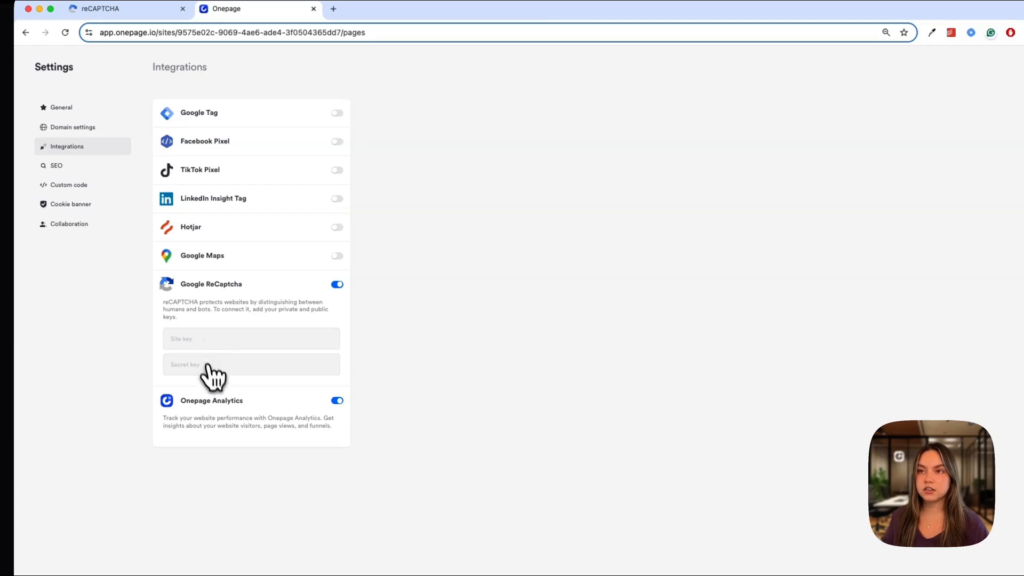
Copy the site key from Google reCAPTCHA and paste it into the Site key field of Onepage's Google ReCaptcha integration
{"action": "left_click", "coordinate": [149, 8]}
{"action": "left_click", "coordinate": [118, 349]}
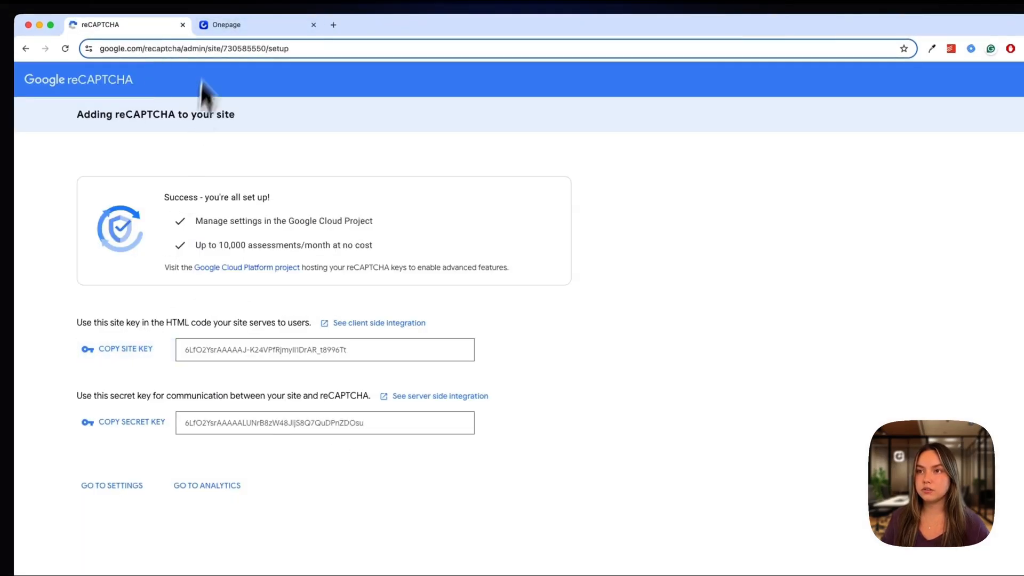
{"action": "left_click", "coordinate": [246, 25]}
{"action": "left_click", "coordinate": [230, 355]}
{"action": "key", "text": "cmd+v"}
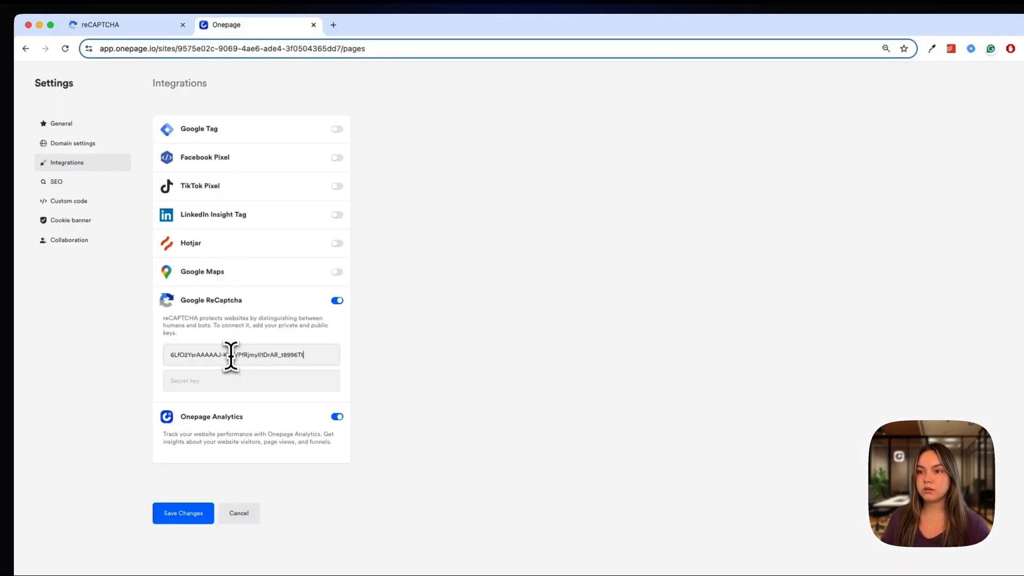
Copy the secret key from Google reCAPTCHA into the Secret key field of Onepage's integration and save the changes
{"action": "left_click", "coordinate": [140, 26]}
{"action": "left_click", "coordinate": [229, 16]}
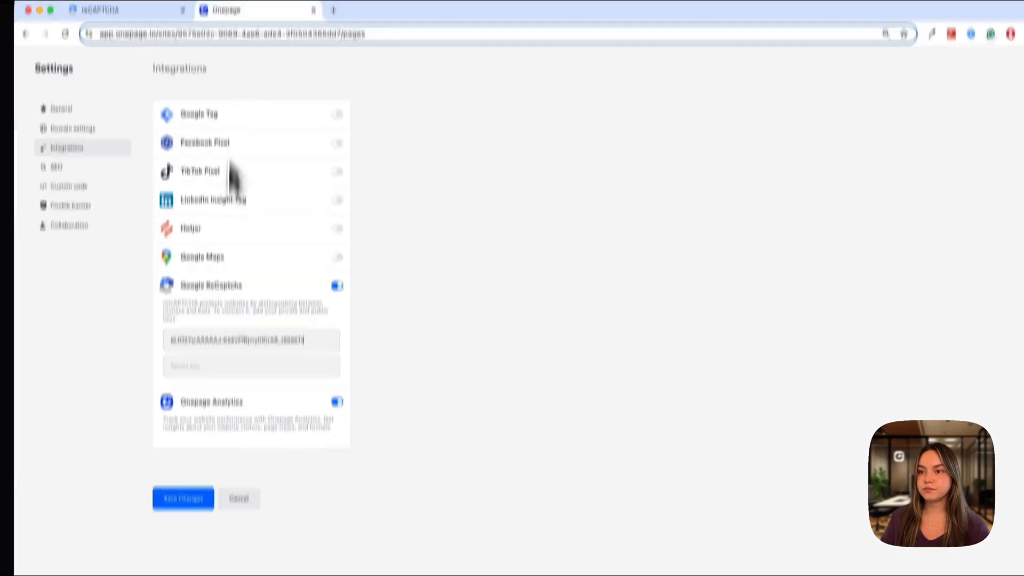
{"action": "left_click", "coordinate": [221, 375]}
{"action": "key", "text": "cmd+v"}
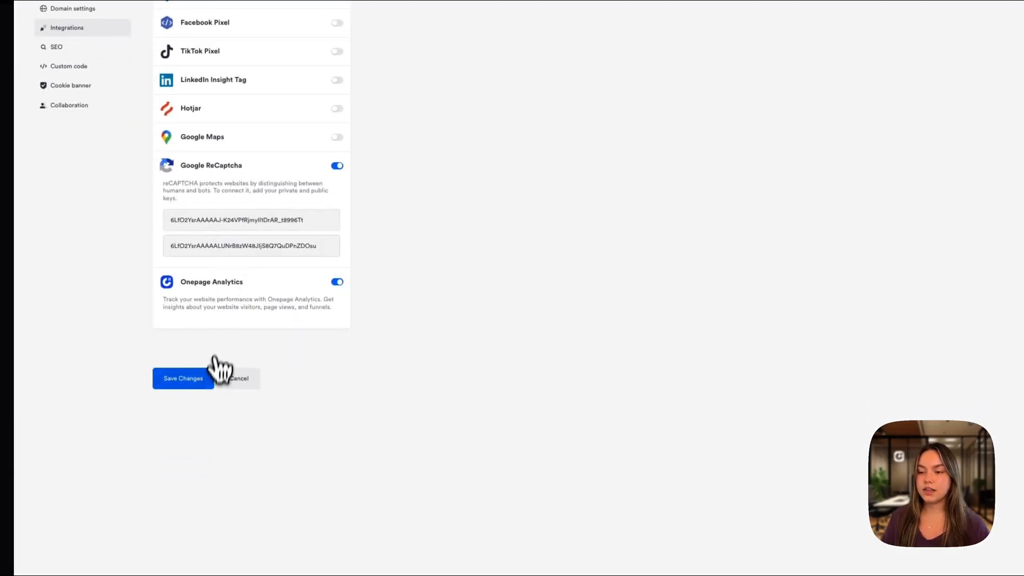
{"action": "left_click", "coordinate": [206, 380]}
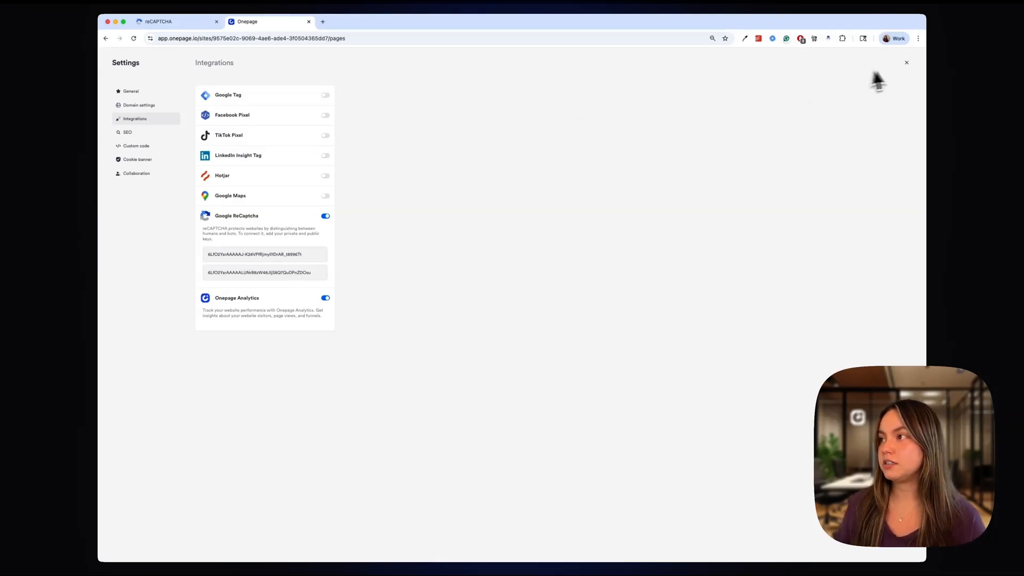
Close the project settings and open the Landing page for editing at its intro call booking form
{"action": "left_click", "coordinate": [906, 63]}
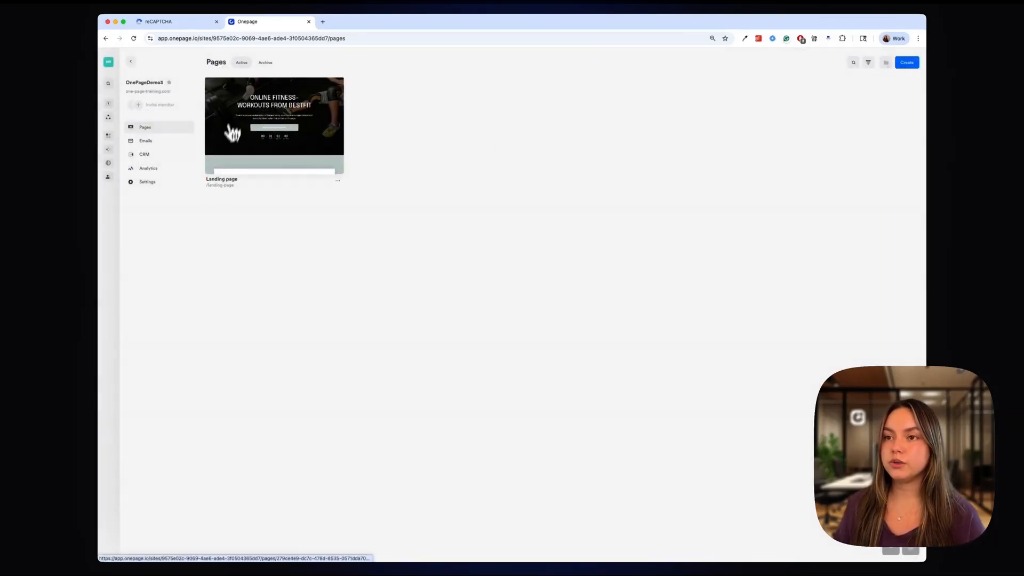
{"action": "left_click", "coordinate": [287, 148]}
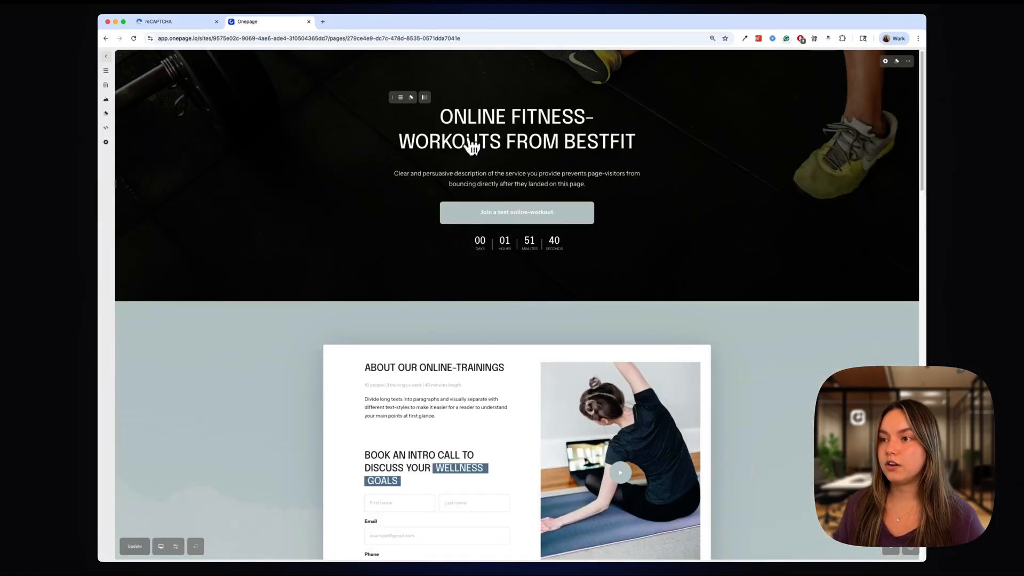
{"action": "scroll", "coordinate": [447, 211], "scroll_direction": "down", "scroll_amount": 3}
{"action": "scroll", "coordinate": [400, 395], "scroll_direction": "down", "scroll_amount": 2}
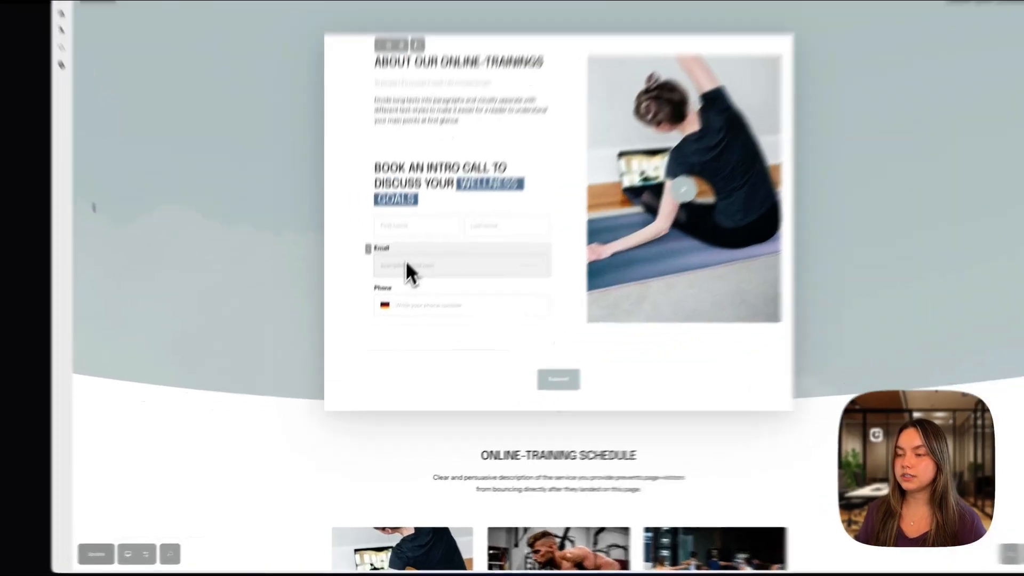
Add a ReCaptcha element to the booking form below the Phone field
{"action": "left_click", "coordinate": [391, 309]}
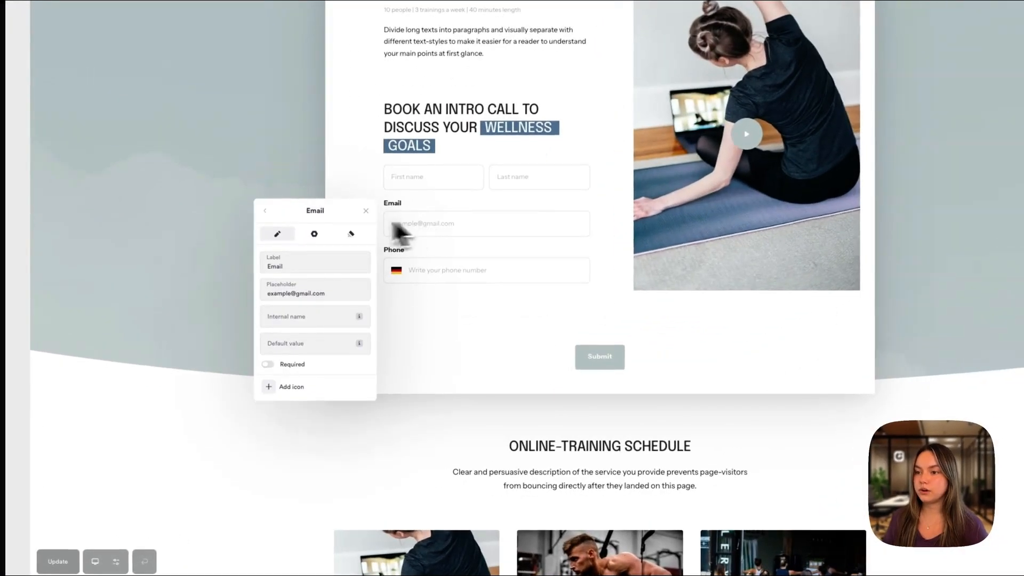
{"action": "left_click", "coordinate": [265, 213]}
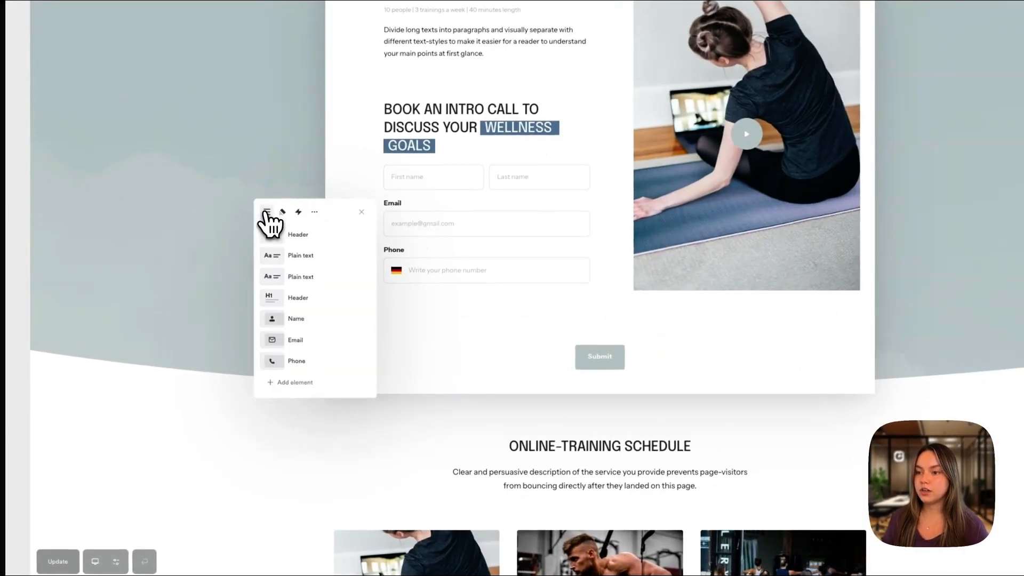
{"action": "left_click", "coordinate": [311, 388]}
{"action": "left_click", "coordinate": [291, 238]}
{"action": "type", "text": "rec"}
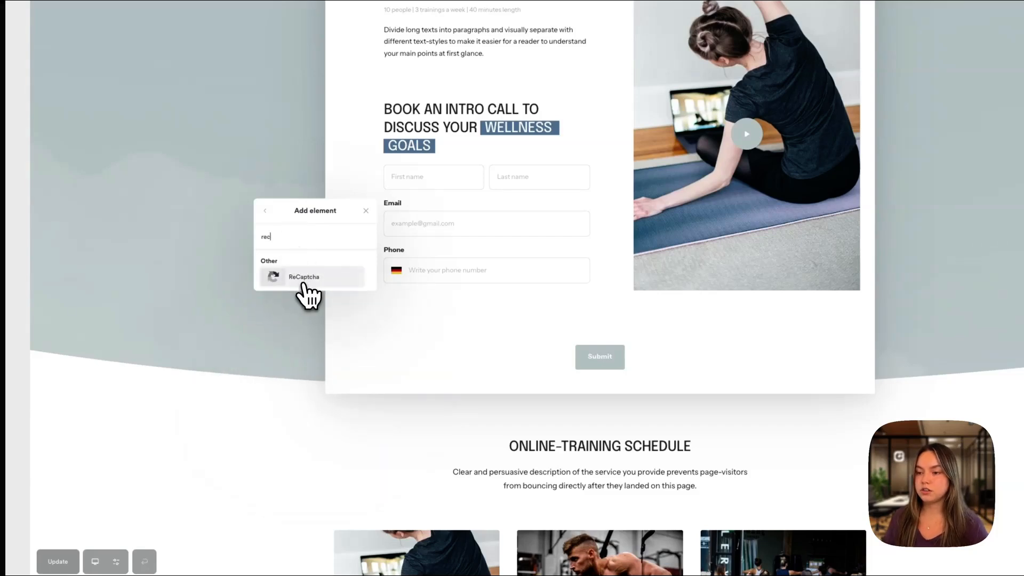
{"action": "left_click", "coordinate": [303, 284]}
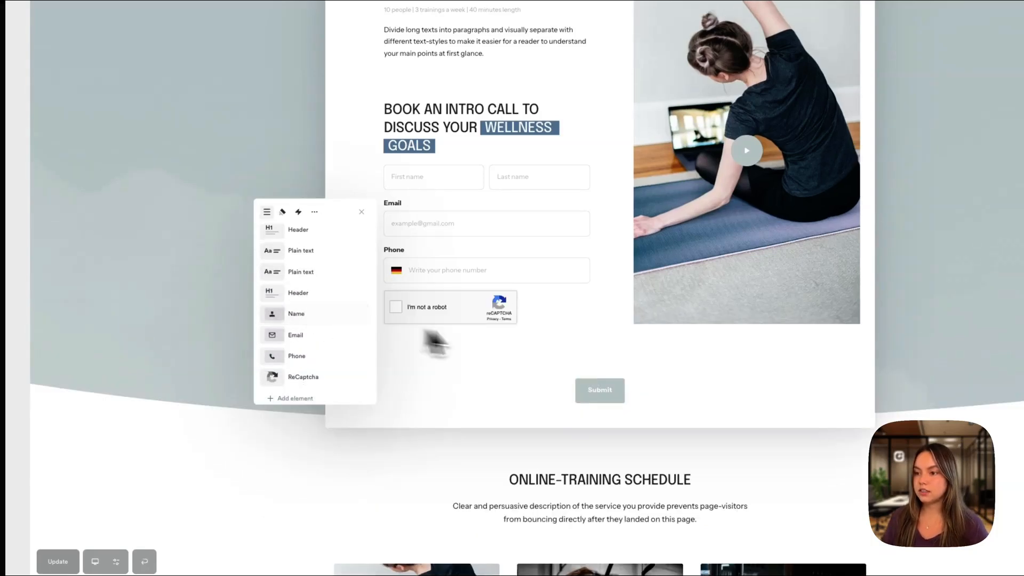
{"action": "left_click", "coordinate": [365, 216]}
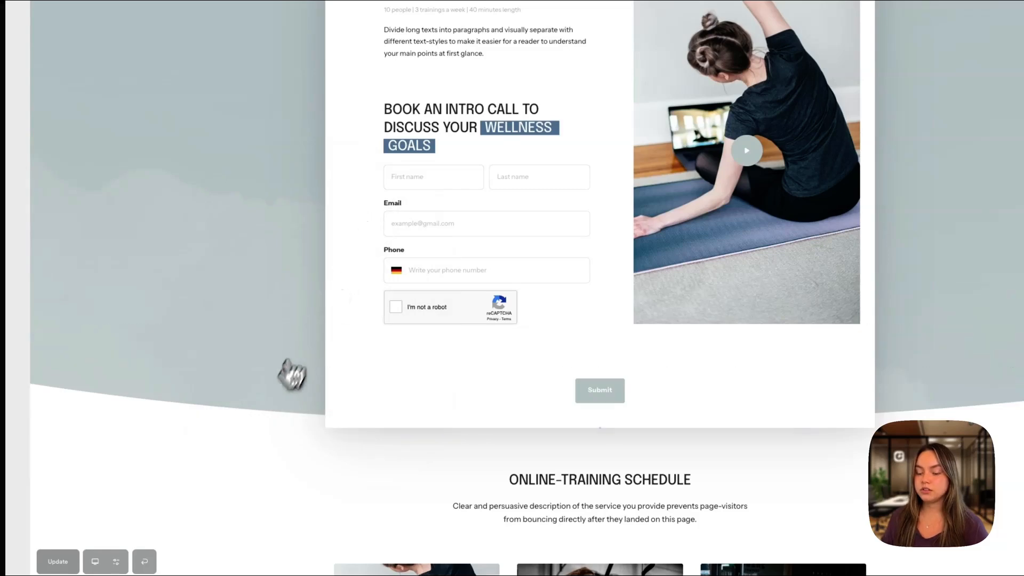
Publish the updated landing page and open its live URL
{"action": "left_click", "coordinate": [63, 564]}
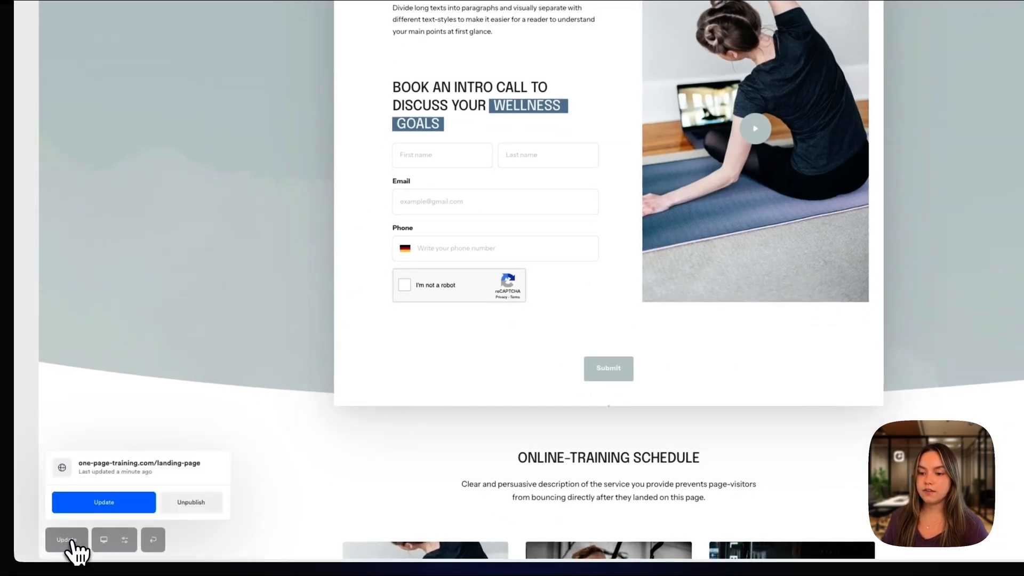
{"action": "left_click", "coordinate": [100, 504]}
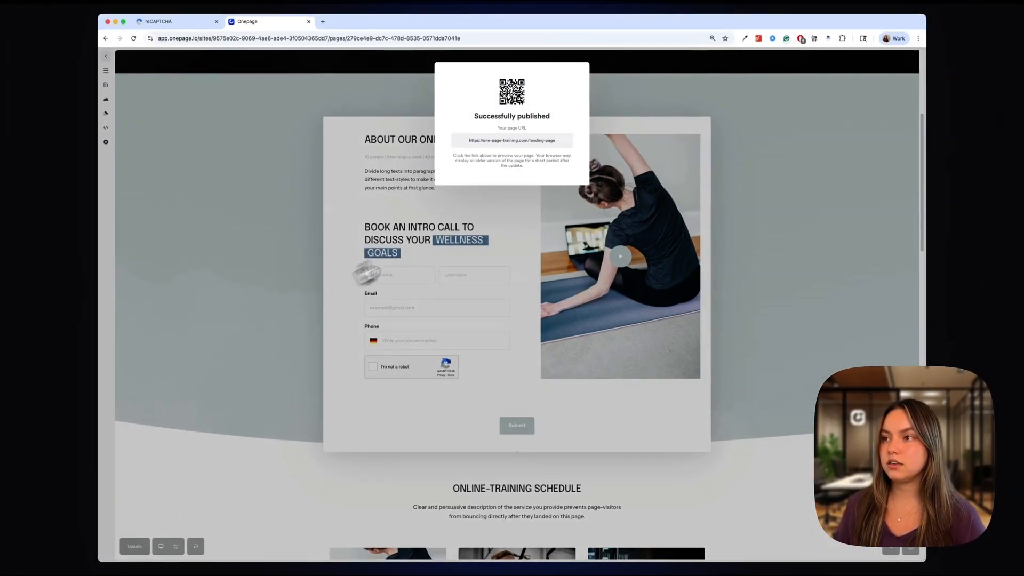
{"action": "left_click", "coordinate": [525, 153]}
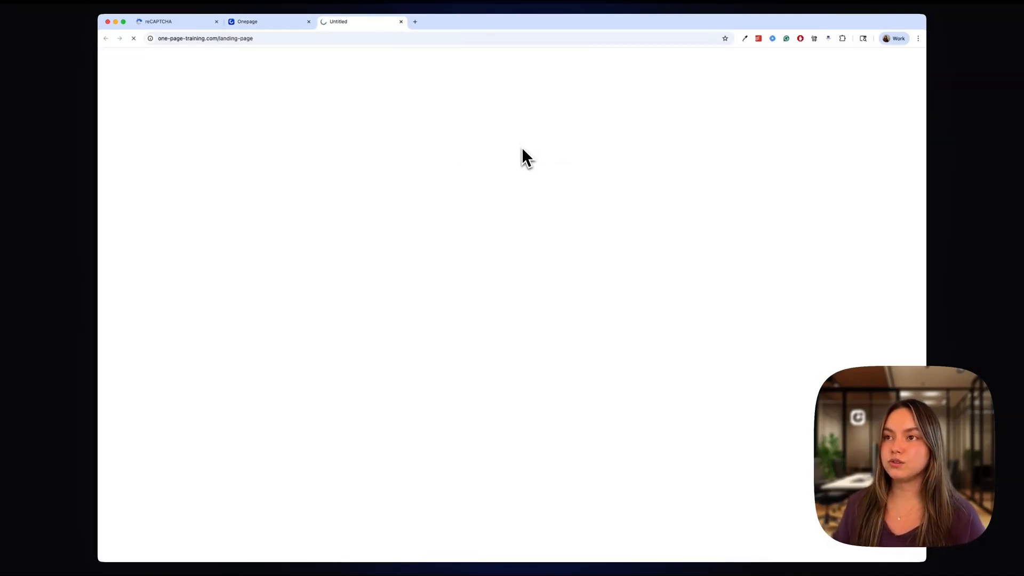
Fill in the live booking form with the contact's first name, last name, email and phone number
{"action": "scroll", "coordinate": [644, 152], "scroll_direction": "down", "scroll_amount": 5}
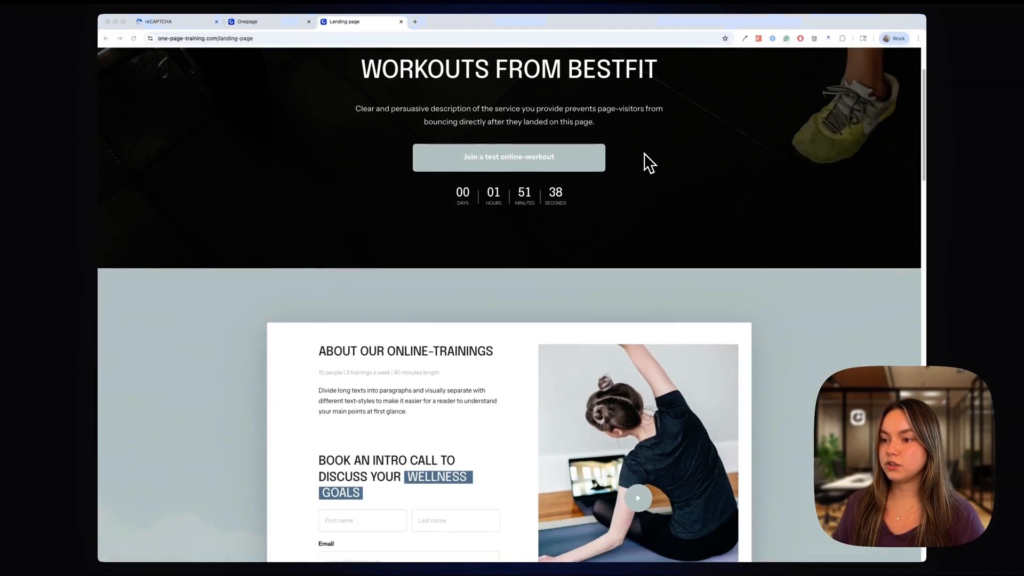
{"action": "scroll", "coordinate": [645, 153], "scroll_direction": "down", "scroll_amount": 3}
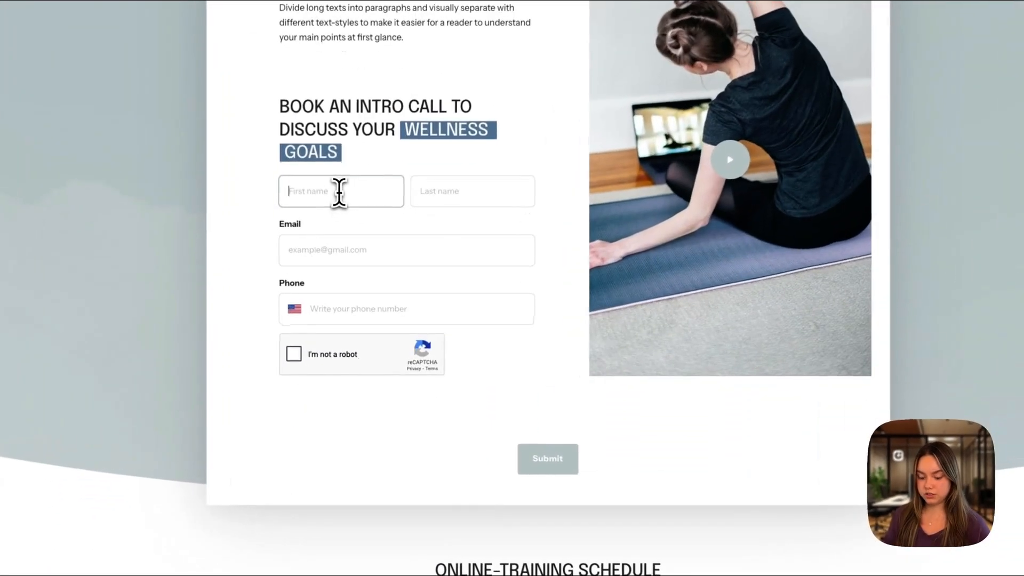
{"action": "key", "text": "Tab"}
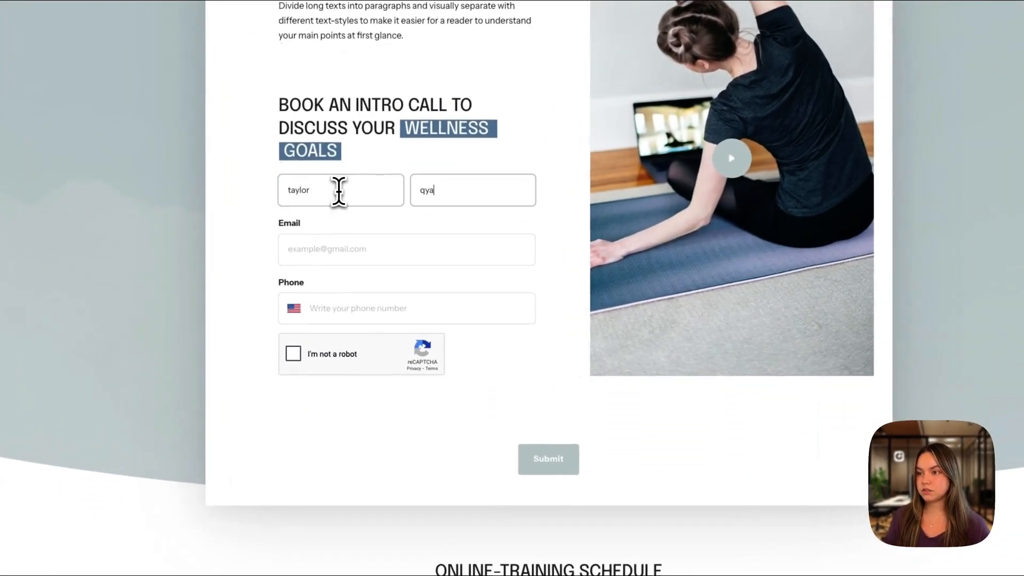
{"action": "left_click", "coordinate": [342, 257]}
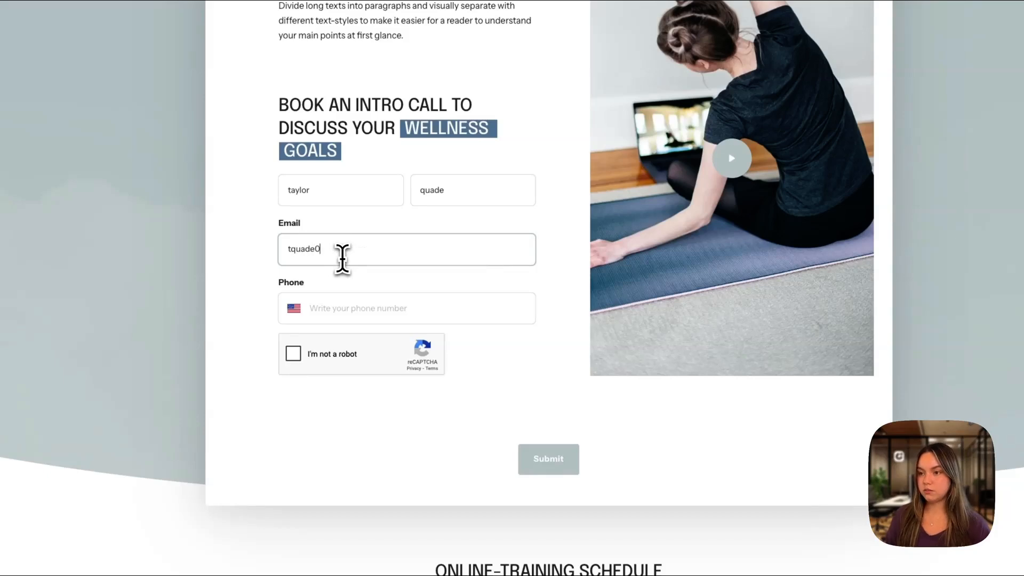
{"action": "left_click", "coordinate": [335, 310]}
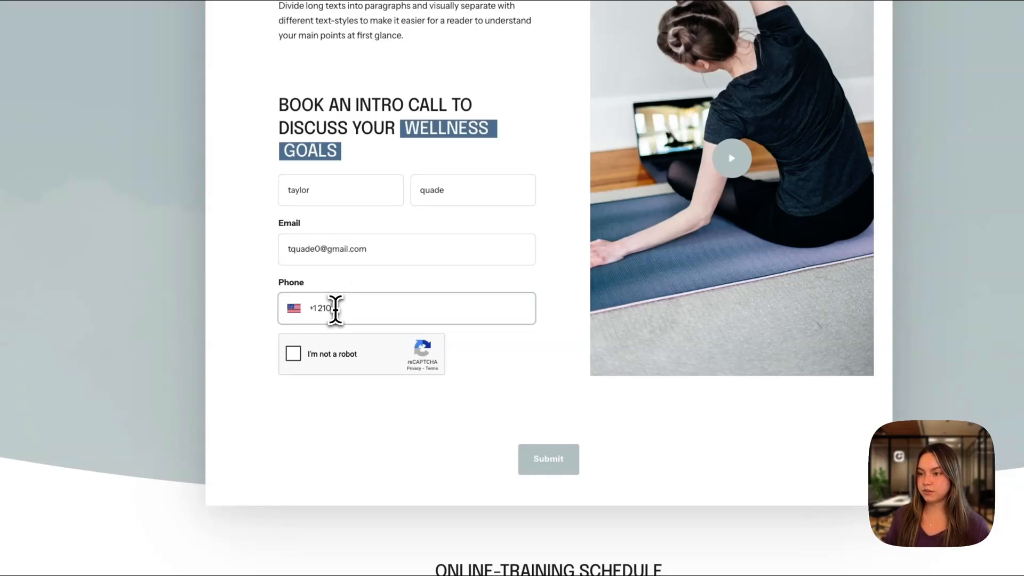
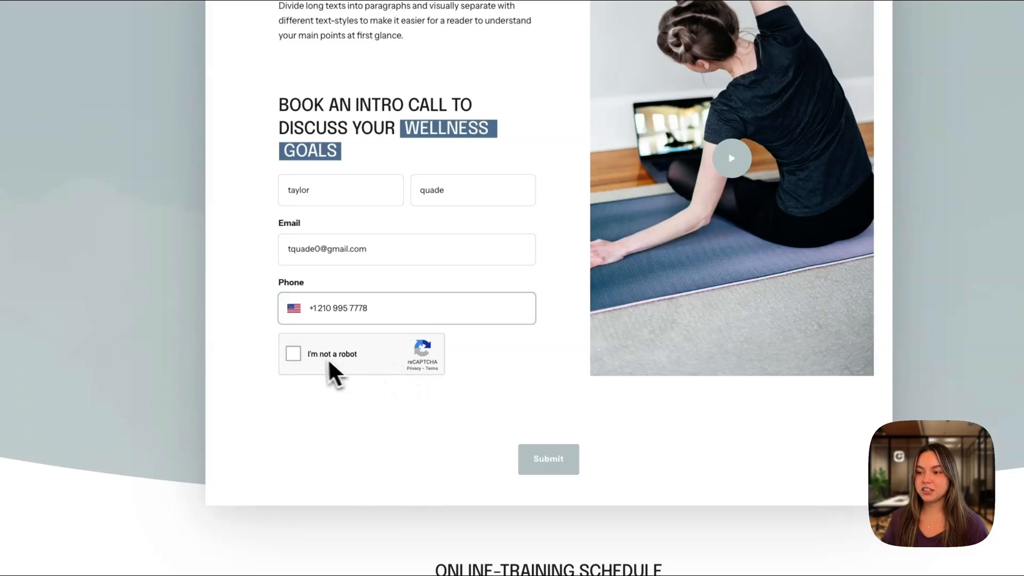
Complete the "I'm not a robot" check and submit the booking form
{"action": "left_click", "coordinate": [294, 353]}
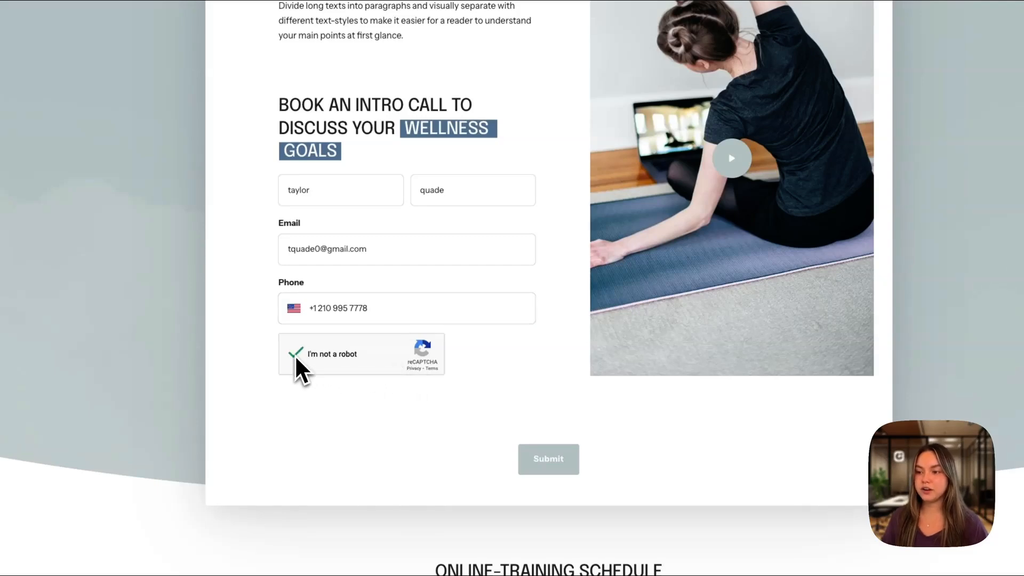
{"action": "left_click", "coordinate": [547, 459]}
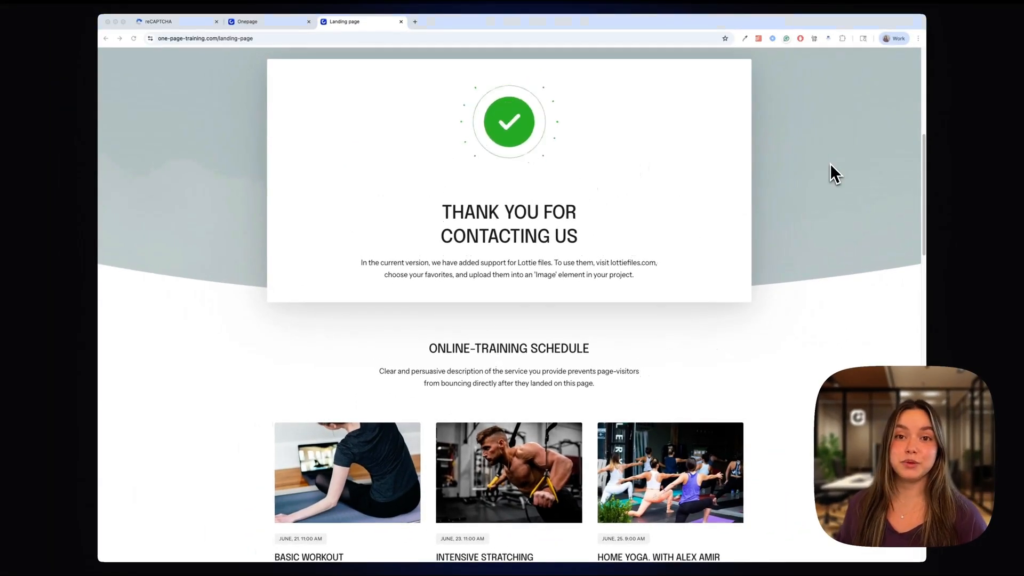